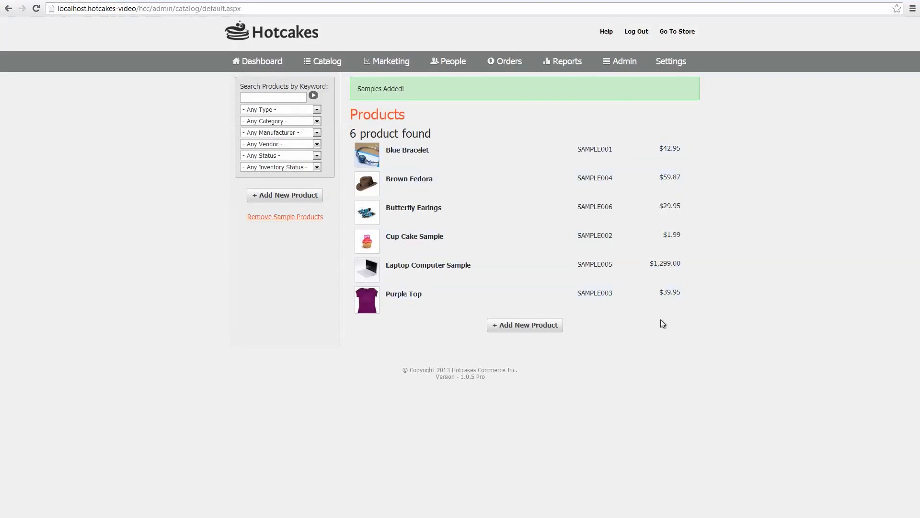
# Step: Open the Blue Bracelet product for editing and review its page in the store
pyautogui.click(423, 150)
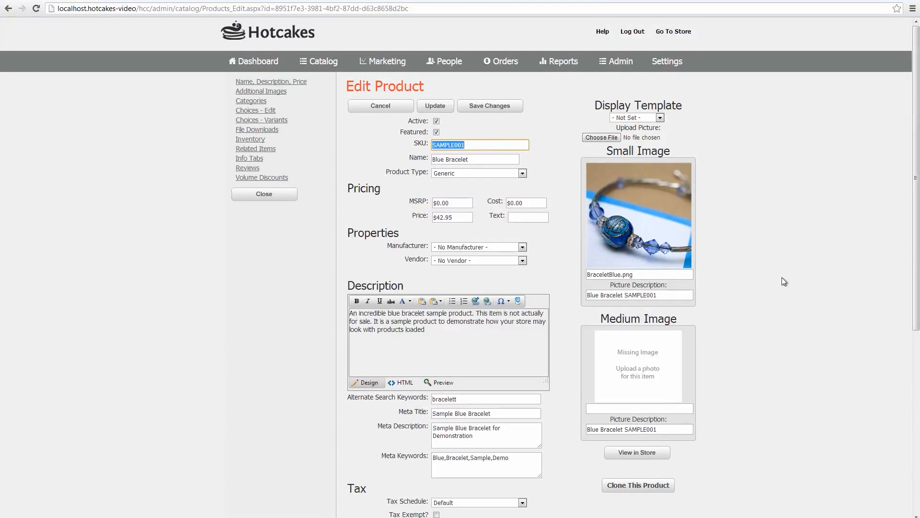
pyautogui.scroll(-6, 782, 281)
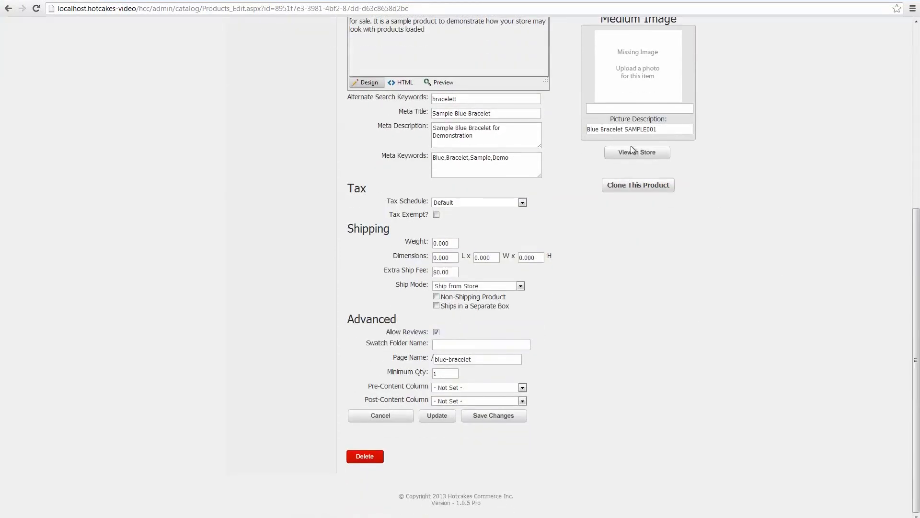
pyautogui.click(631, 153)
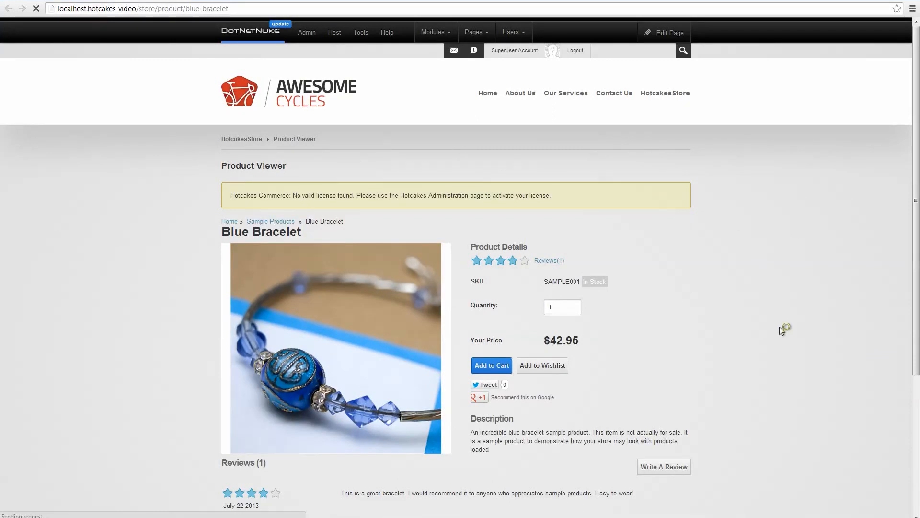
pyautogui.scroll(-3, 780, 326)
pyautogui.scroll(-1, 781, 330)
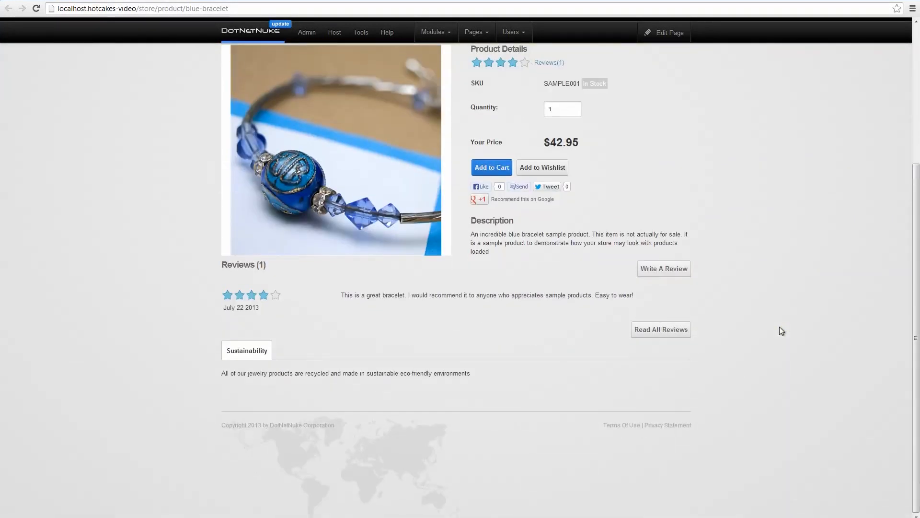
pyautogui.scroll(4, 781, 331)
# Step: Return from the store page to the Blue Bracelet editor and open the catalog's product list
pyautogui.click(98, 1)
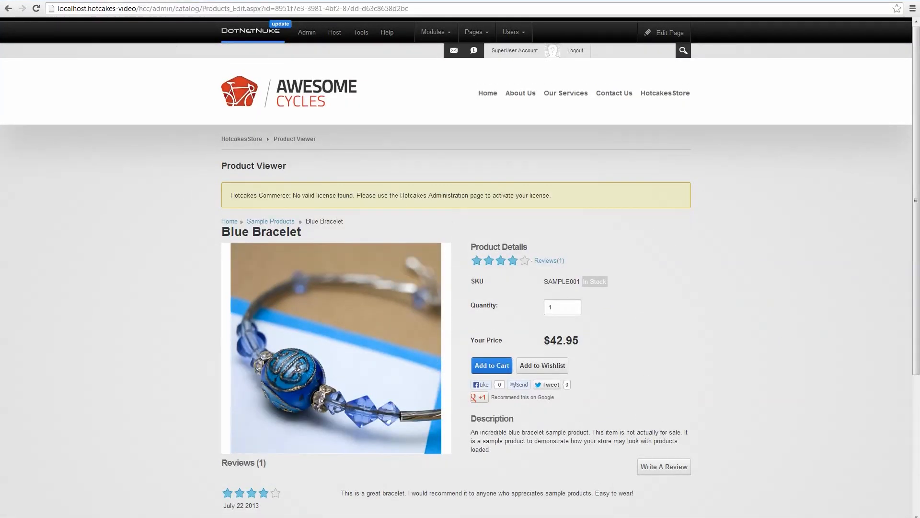
pyautogui.scroll(6, 813, 314)
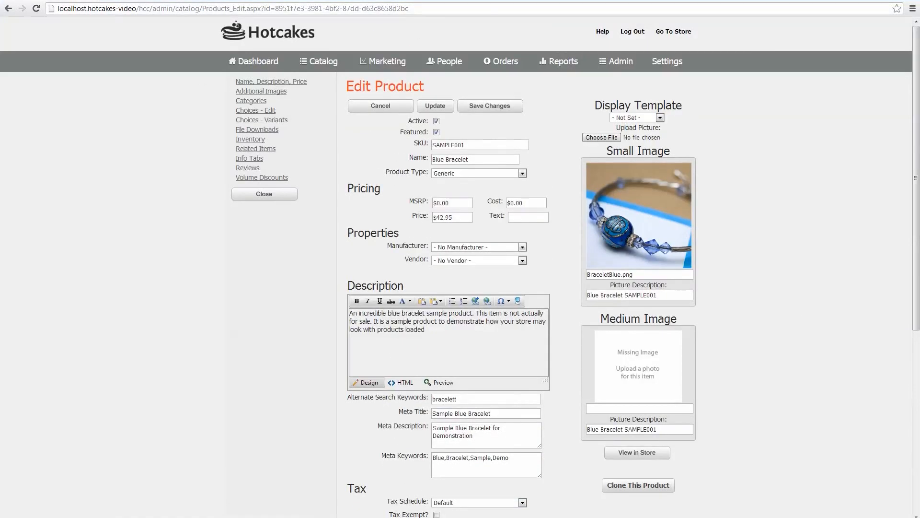
pyautogui.moveTo(321, 61)
pyautogui.click(309, 85)
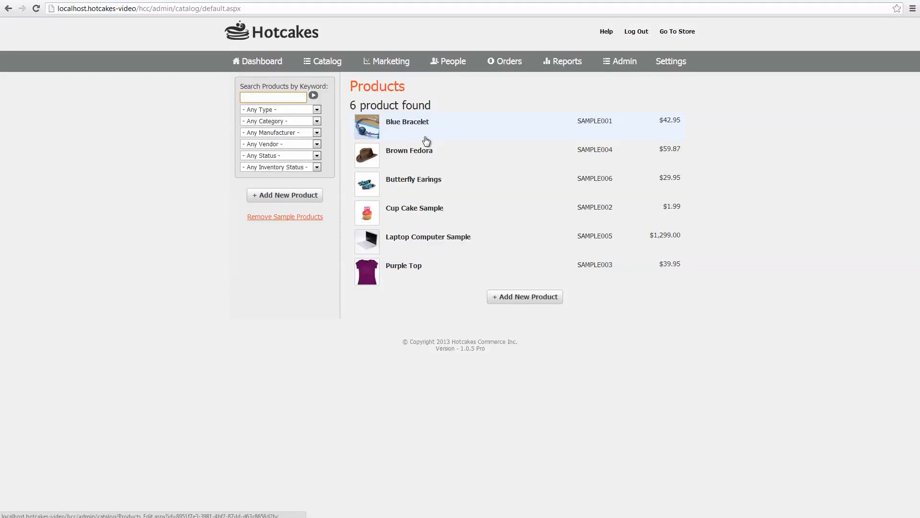
# Step: Highlight the store/product/blue-bracelet path in the store page's address, and return to the admin product list
pyautogui.click(132, 0)
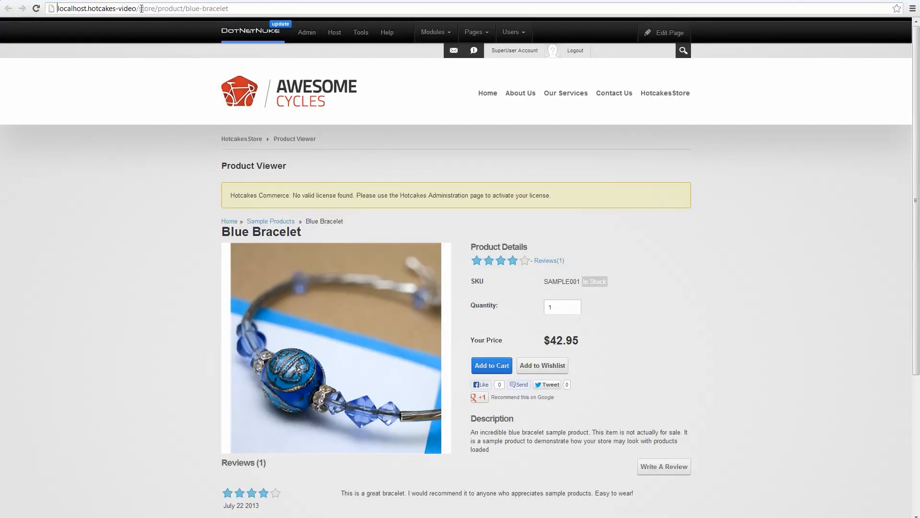
pyautogui.moveTo(141, 9); pyautogui.dragTo(256, 17)
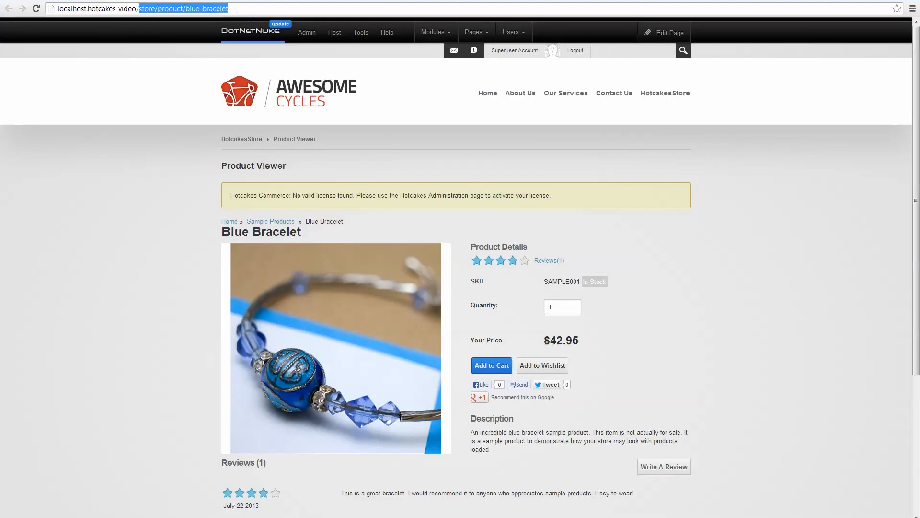
pyautogui.write('hcc/admin/catalog/default.aspx')
pyautogui.press('Return')
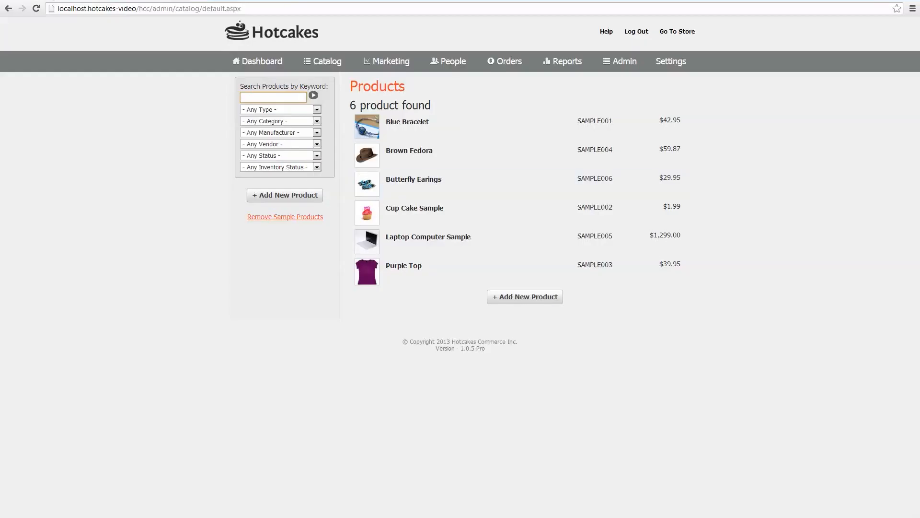
# Step: Open the Blue Bracelet product for editing and check its page name in the advanced settings
pyautogui.click(396, 122)
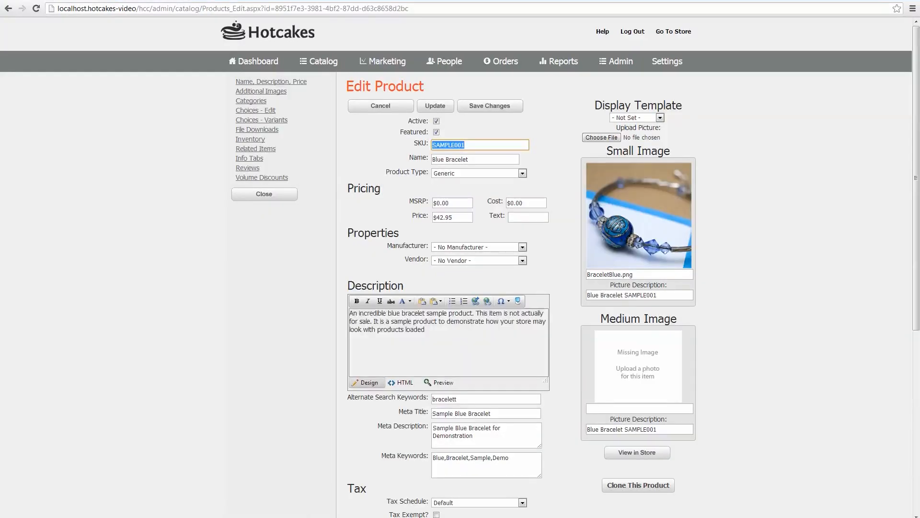
pyautogui.click(837, 293)
pyautogui.scroll(-6, 837, 292)
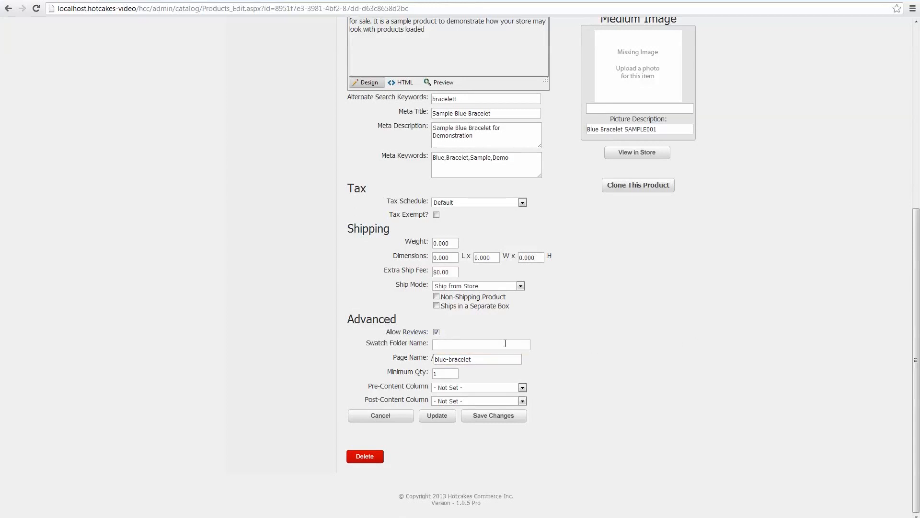
pyautogui.moveTo(486, 360); pyautogui.dragTo(424, 357)
pyautogui.click(664, 346)
pyautogui.scroll(6, 665, 346)
# Step: Set the Products path in the URL configuration to /store/fancy-products and save the changes
pyautogui.moveTo(672, 59)
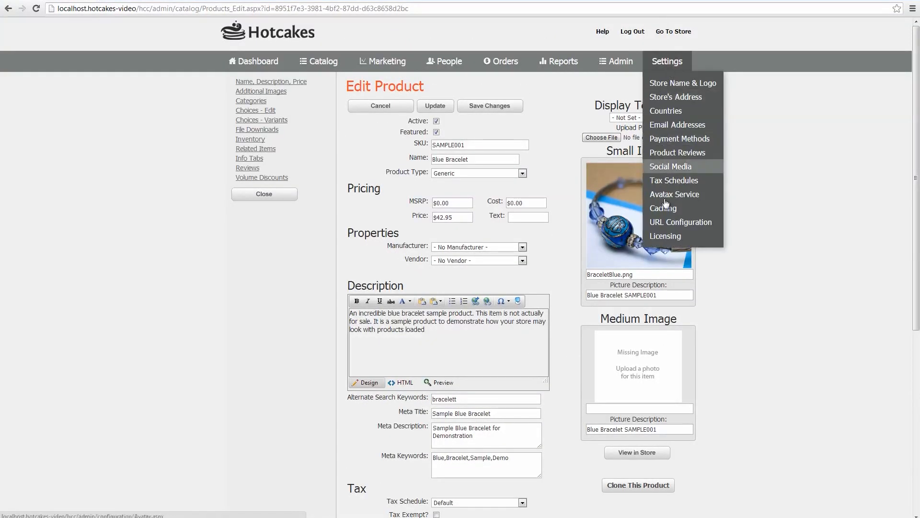
pyautogui.click(668, 223)
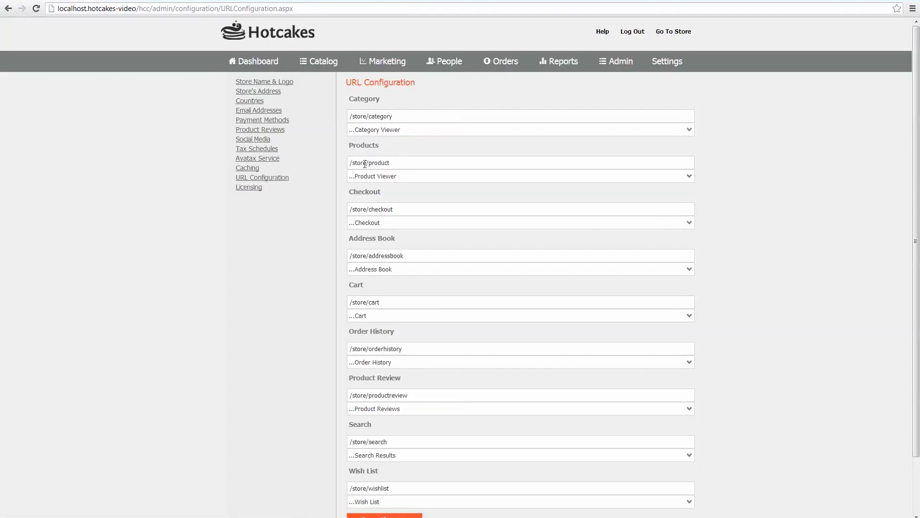
pyautogui.click(401, 161)
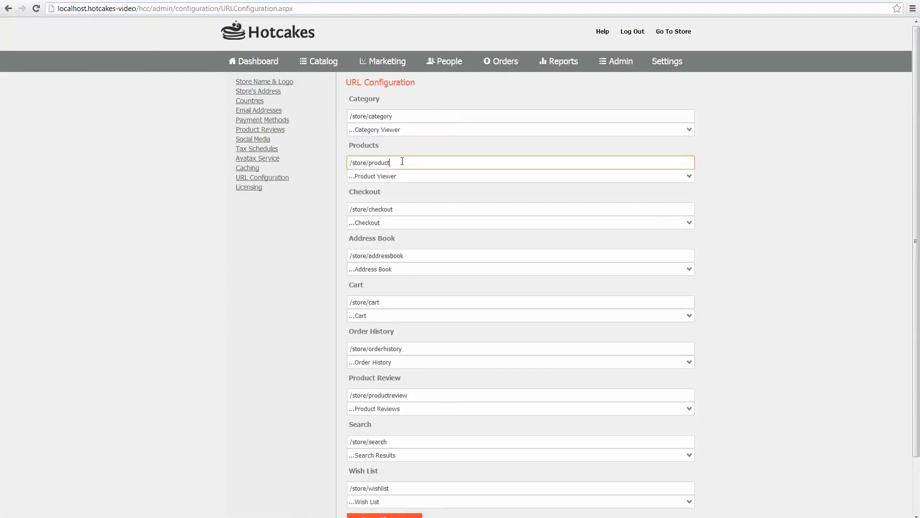
pyautogui.moveTo(387, 162); pyautogui.dragTo(368, 162)
pyautogui.write('fancy-products')
pyautogui.scroll(-1, 417, 436)
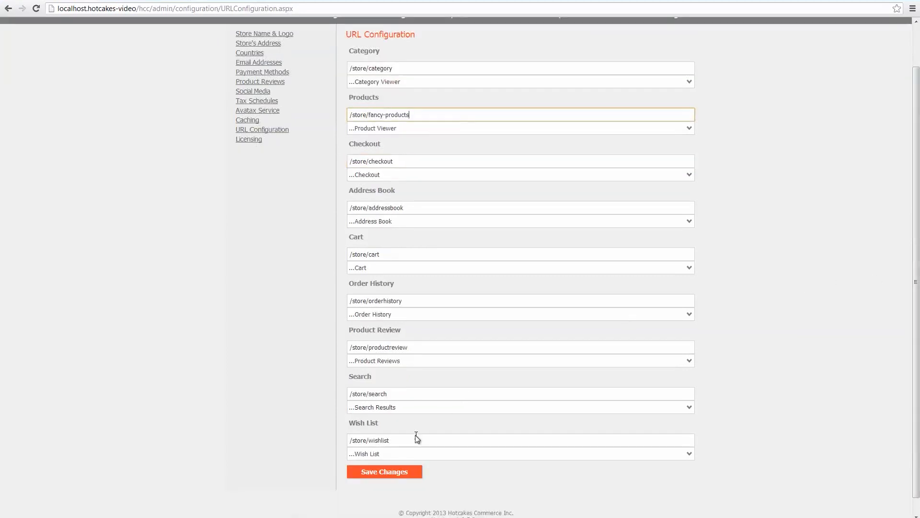
pyautogui.click(381, 474)
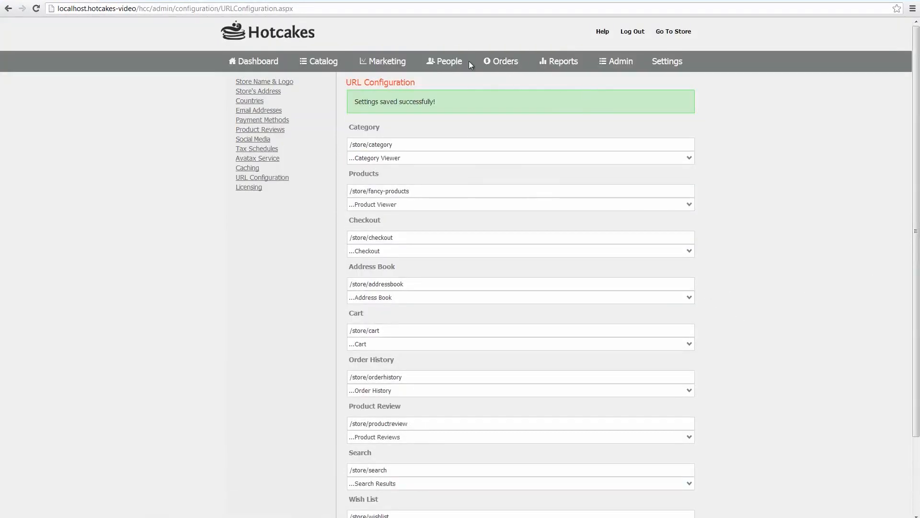
# Step: Open the Blue Bracelet in the store from its editor and highlight the page name in its address
pyautogui.moveTo(312, 54)
pyautogui.click(310, 84)
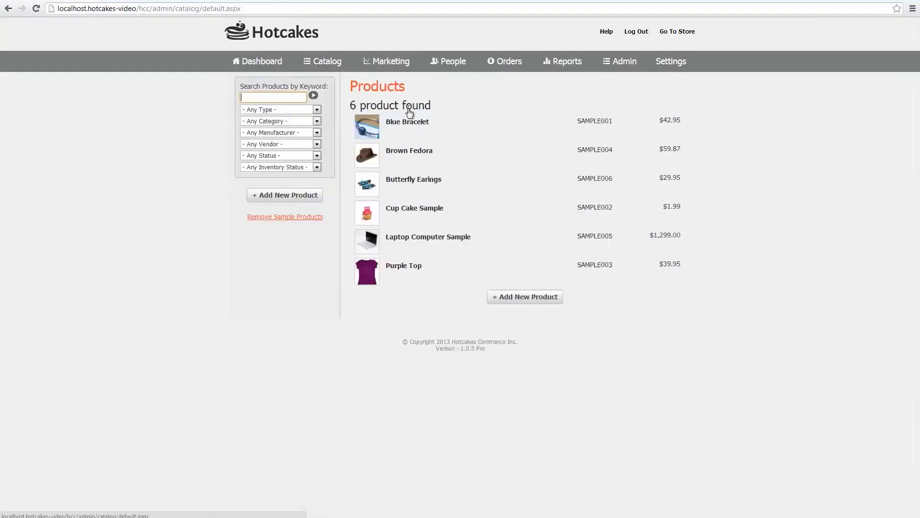
pyautogui.click(406, 124)
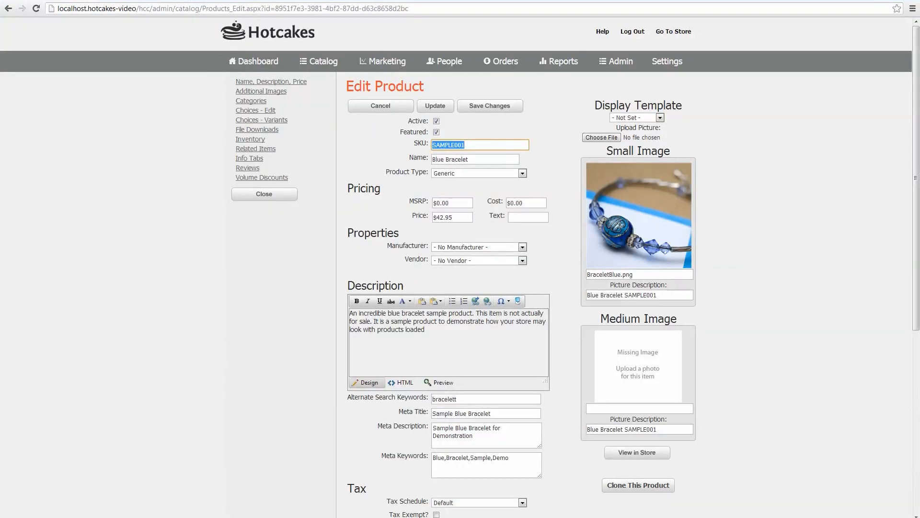
pyautogui.click(638, 453)
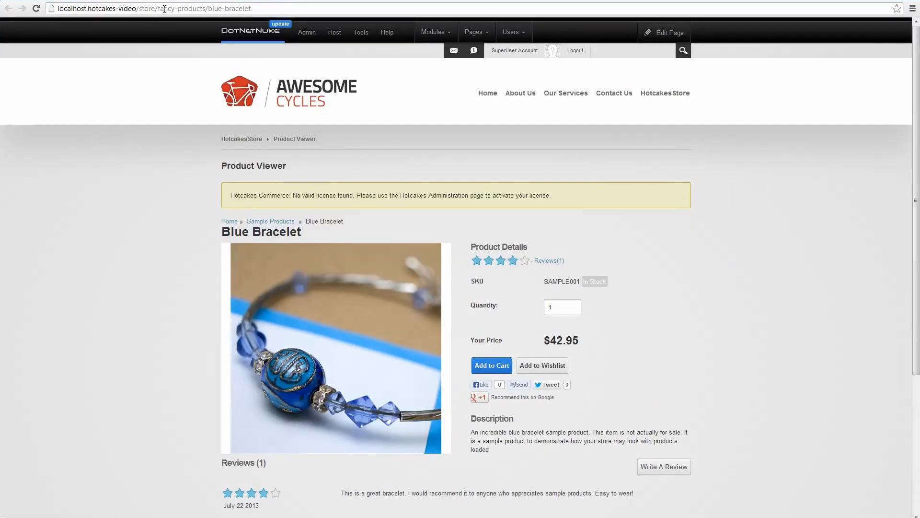
pyautogui.click(263, 8)
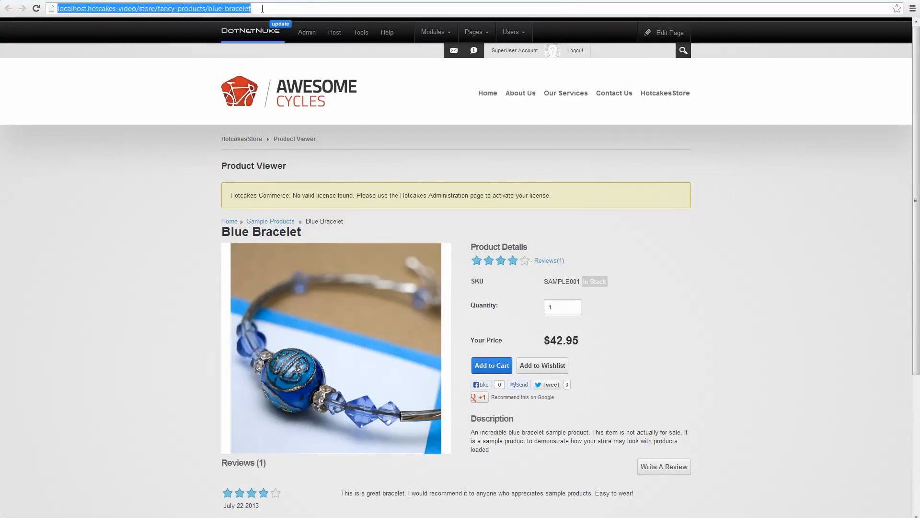
pyautogui.click(208, 8)
pyautogui.moveTo(208, 8); pyautogui.dragTo(268, 12)
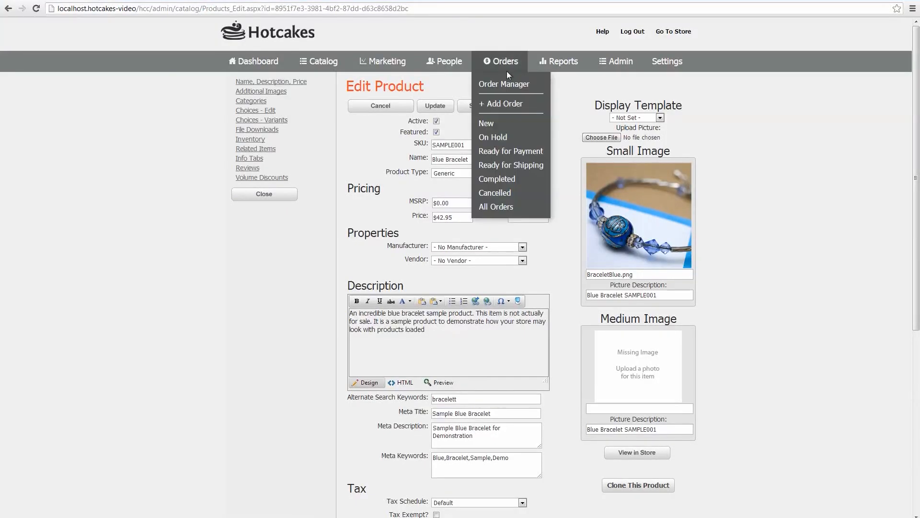
# Step: Close the Blue Bracelet editor without saving and start adding a new product
pyautogui.moveTo(591, 74)
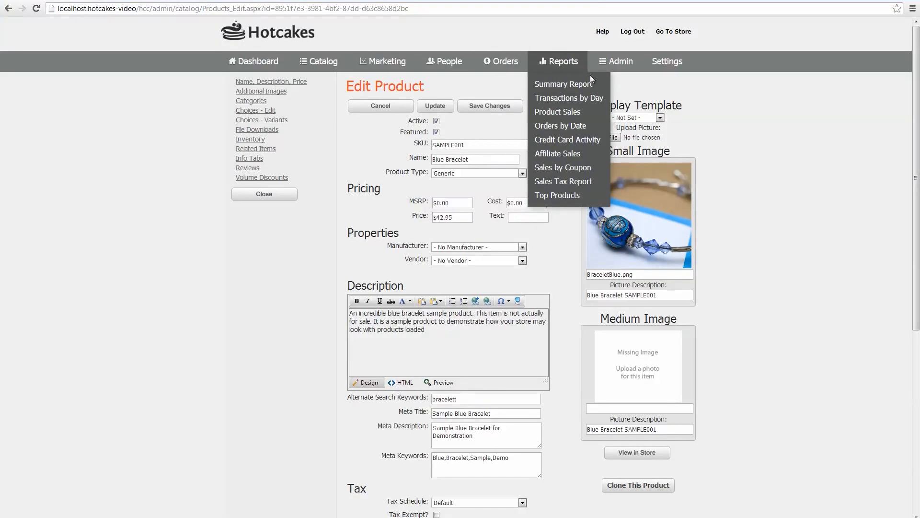
pyautogui.moveTo(620, 68)
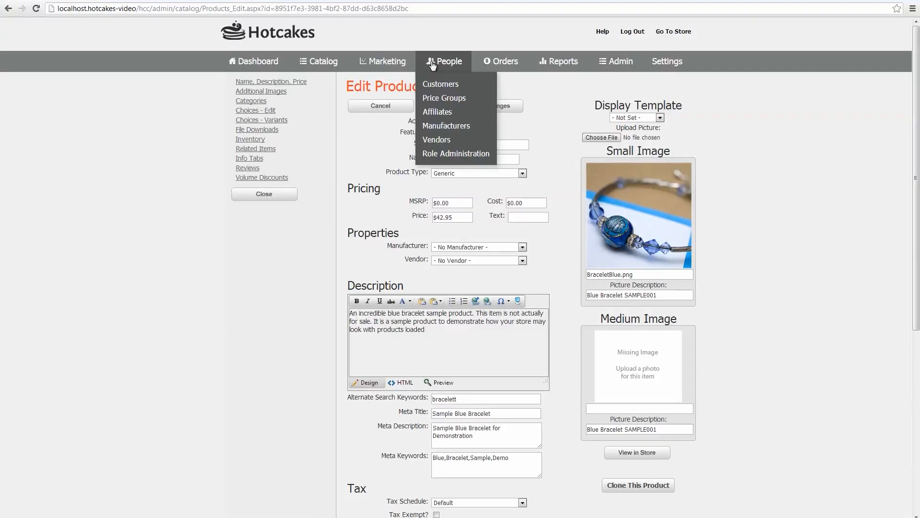
pyautogui.click(374, 106)
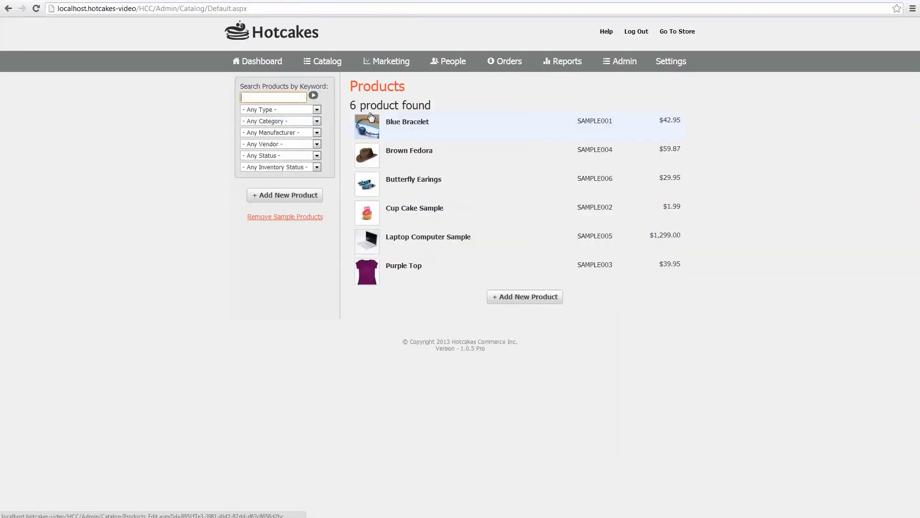
pyautogui.click(530, 299)
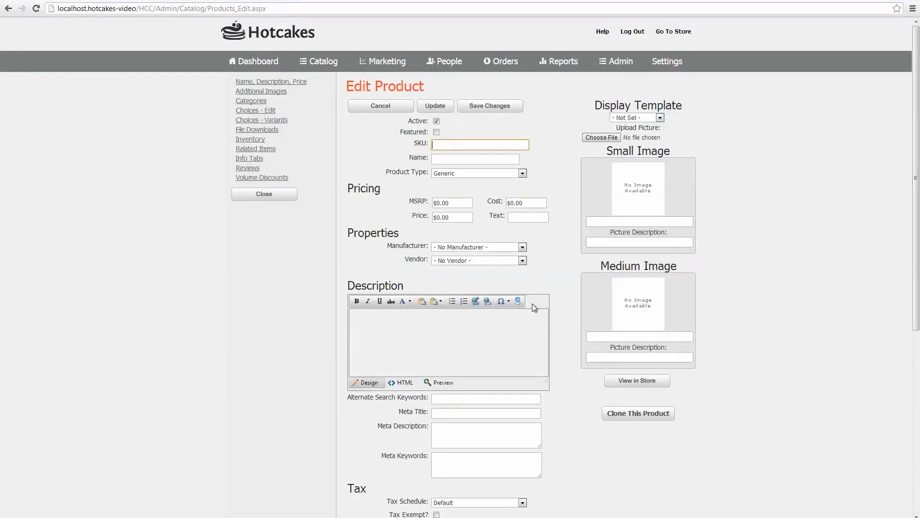
# Step: Enter SAMPLE007 as the new product's SKU and Demo Bik as its name
pyautogui.click(458, 144)
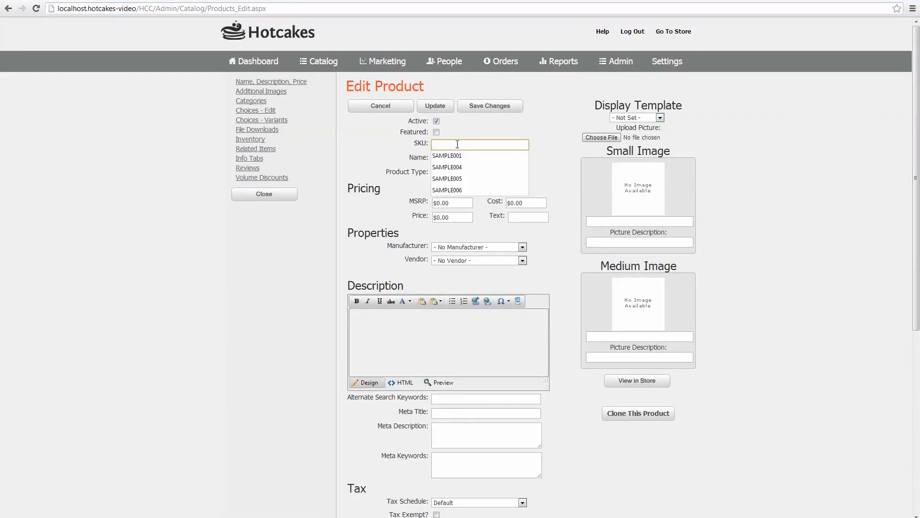
pyautogui.write('SAMP:E')
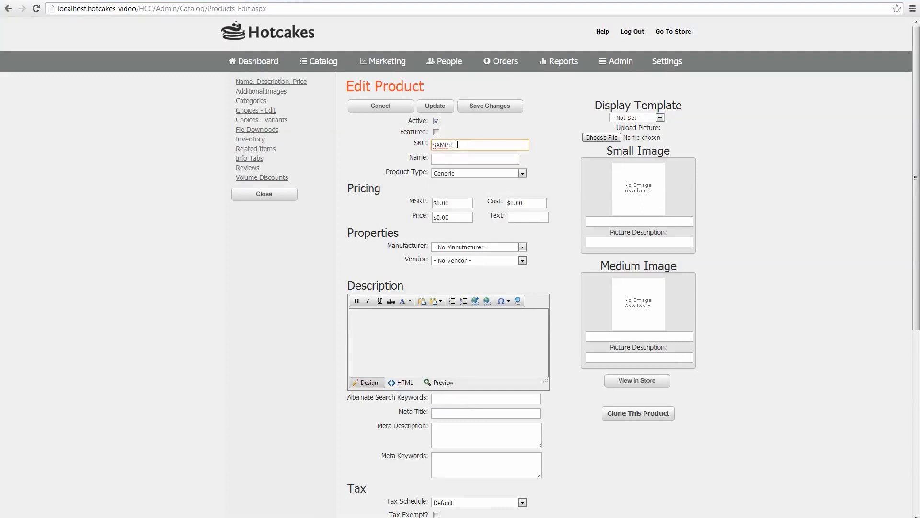
pyautogui.press('BackSpace')
pyautogui.press('BackSpace')
pyautogui.write('LE')
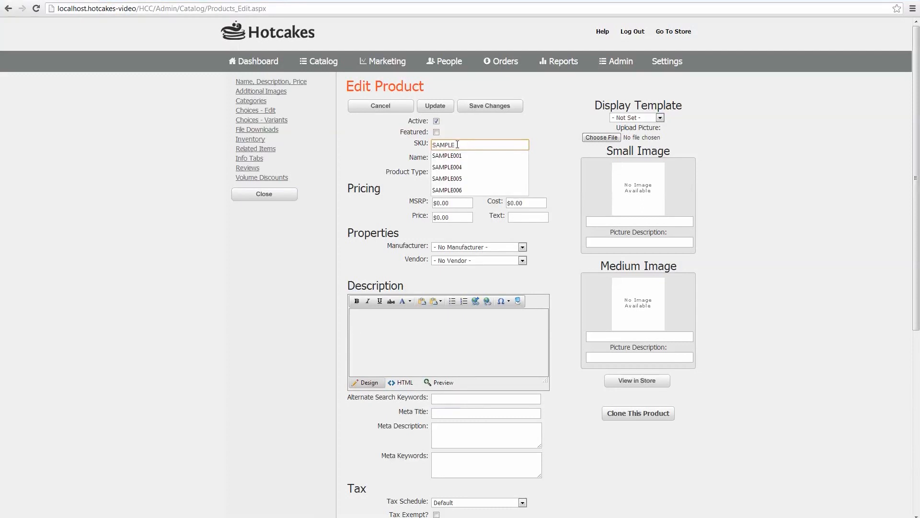
pyautogui.write('007')
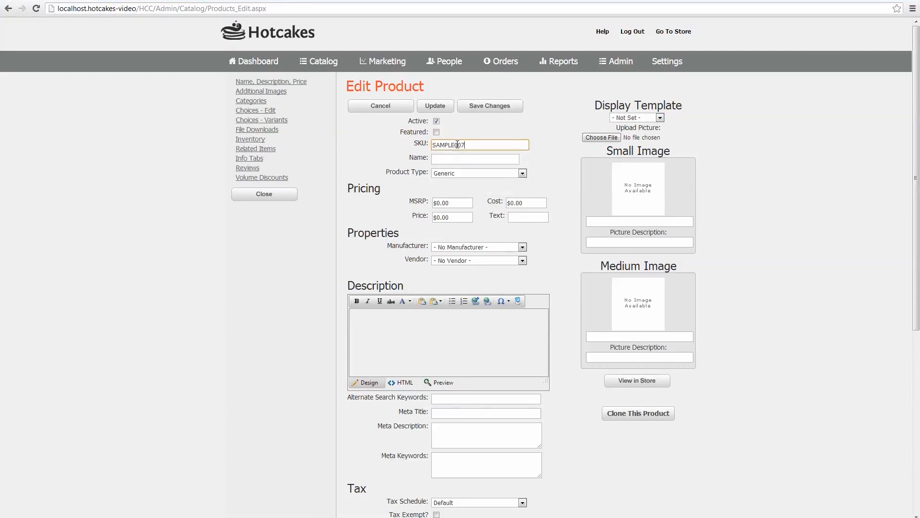
pyautogui.press('Tab')
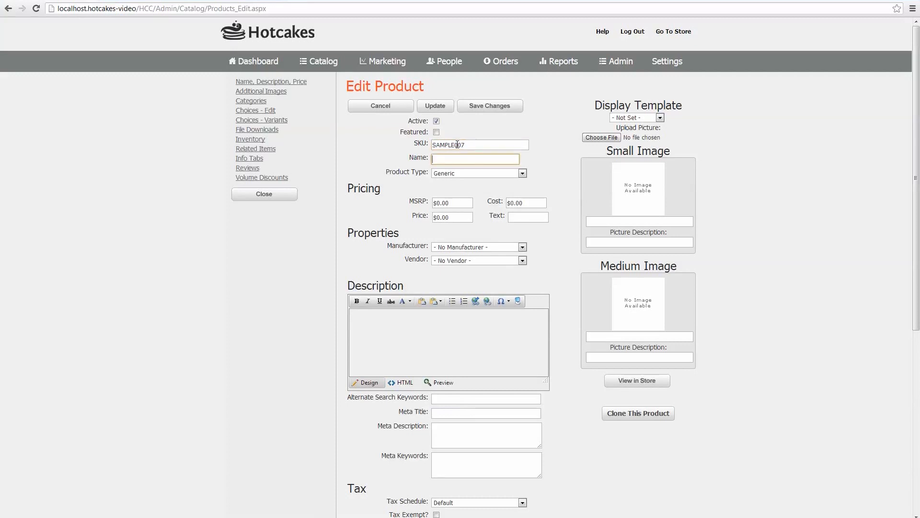
pyautogui.write('Demo Bik')
pyautogui.press('Tab')
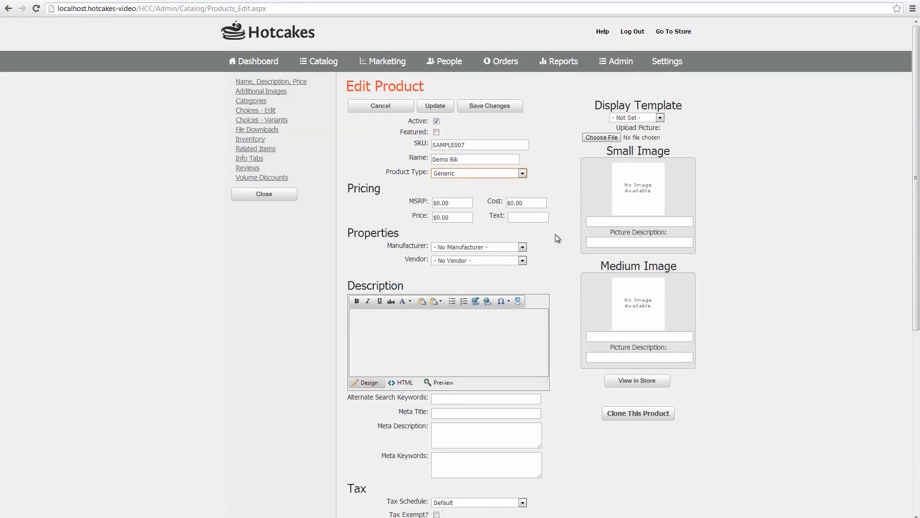
# Step: Correct the new product's page name to Demo-Bike and its name to Demo Bike
pyautogui.scroll(-6, 594, 287)
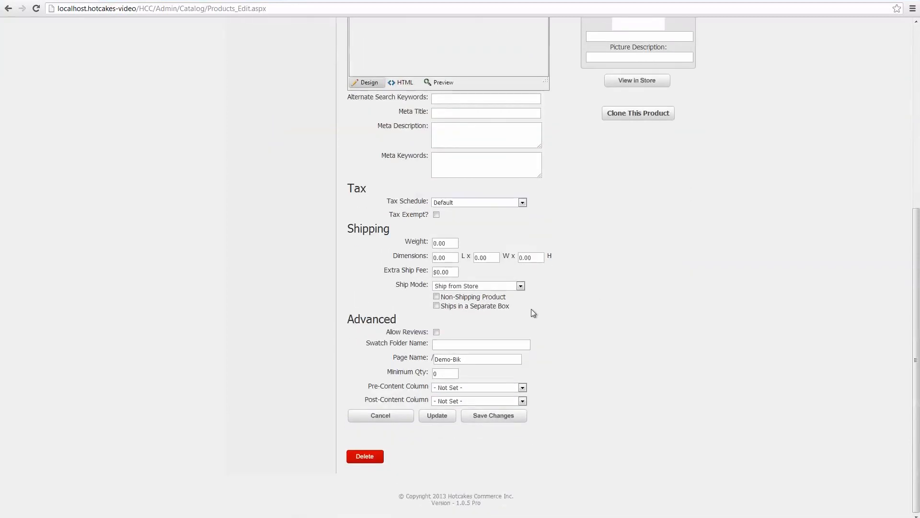
pyautogui.click(476, 360)
pyautogui.write('e')
pyautogui.scroll(6, 593, 342)
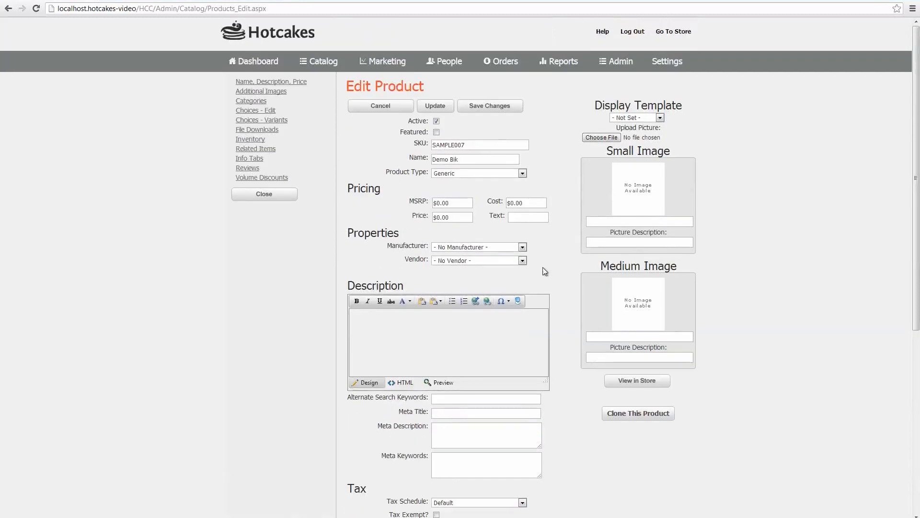
pyautogui.click(470, 164)
pyautogui.write('e')
pyautogui.scroll(-2, 285, 329)
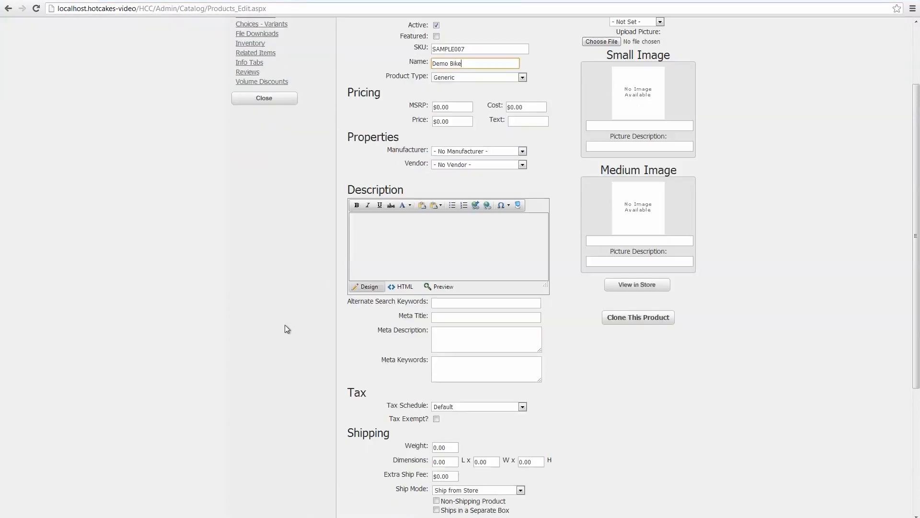
# Step: Enter "This is a short description." as the new product's description
pyautogui.click(387, 234)
pyautogui.write('This is a short describp')
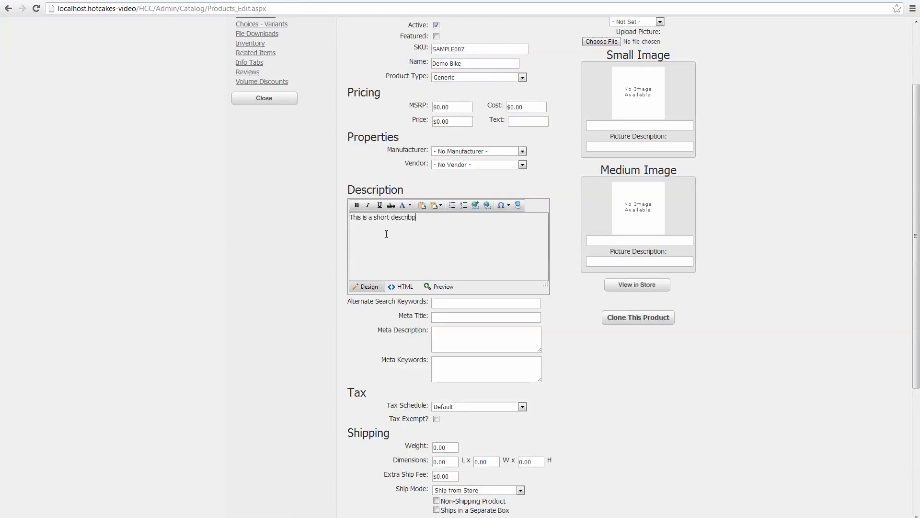
pyautogui.write('tion')
pyautogui.press('BackSpace')
pyautogui.press('BackSpace')
pyautogui.press('BackSpace')
pyautogui.press('BackSpace')
pyautogui.press('BackSpace')
pyautogui.press('BackSpace')
pyautogui.write('ption')
# Step: Set the product's alternate search keywords to "demo, bike"
pyautogui.click(442, 302)
pyautogui.write('dem')
pyautogui.press('BackSpace')
pyautogui.press('BackSpace')
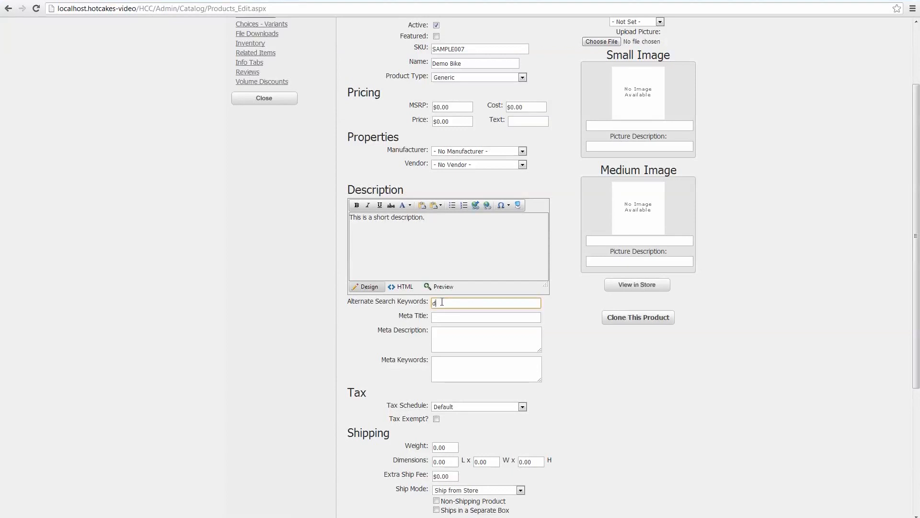
pyautogui.write('emo, bike')
# Step: Enter "title" as meta title, "desc" as meta description and "key, key1" as meta keywords, and save the product while keeping its editor open
pyautogui.press('Tab')
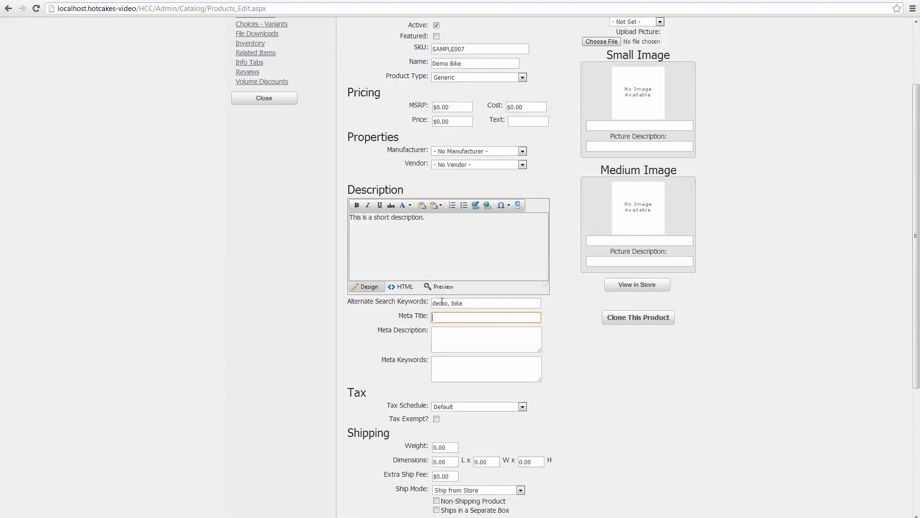
pyautogui.write('title')
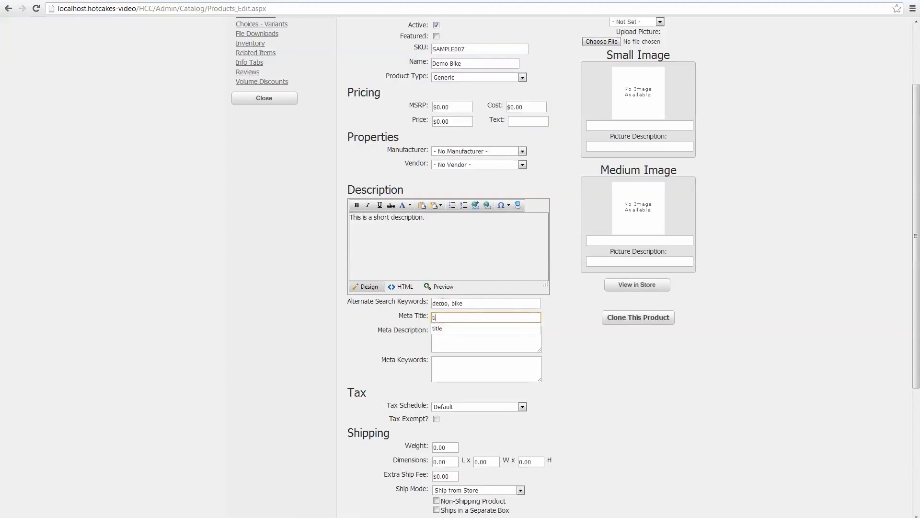
pyautogui.press('Tab')
pyautogui.write('desc')
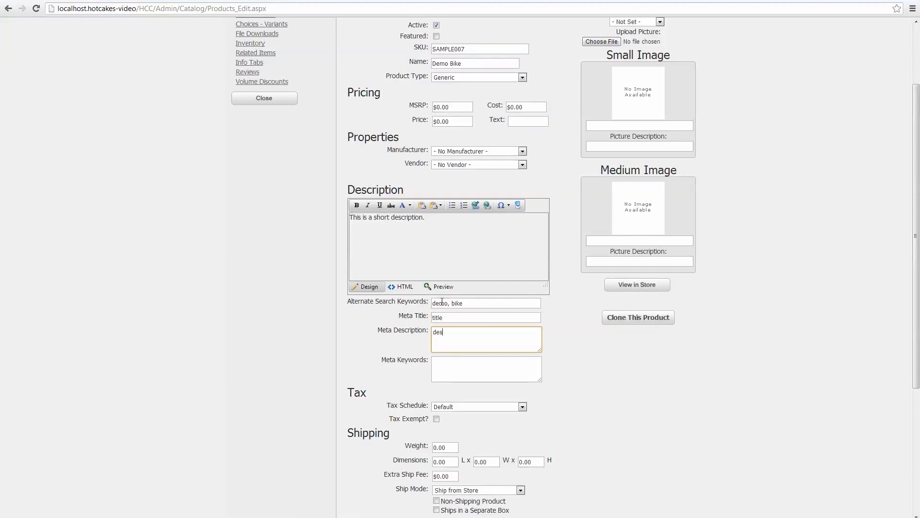
pyautogui.press('Tab')
pyautogui.write('key, ')
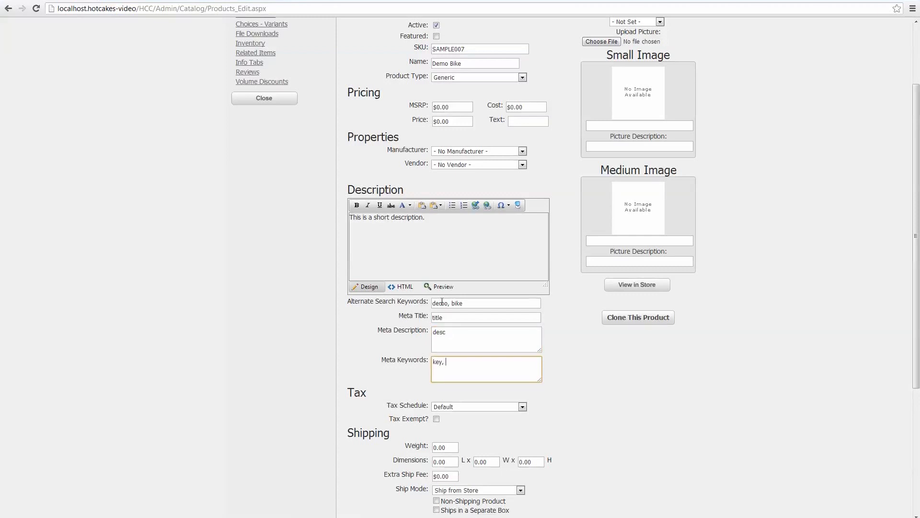
pyautogui.write('key1')
pyautogui.scroll(-4, 611, 329)
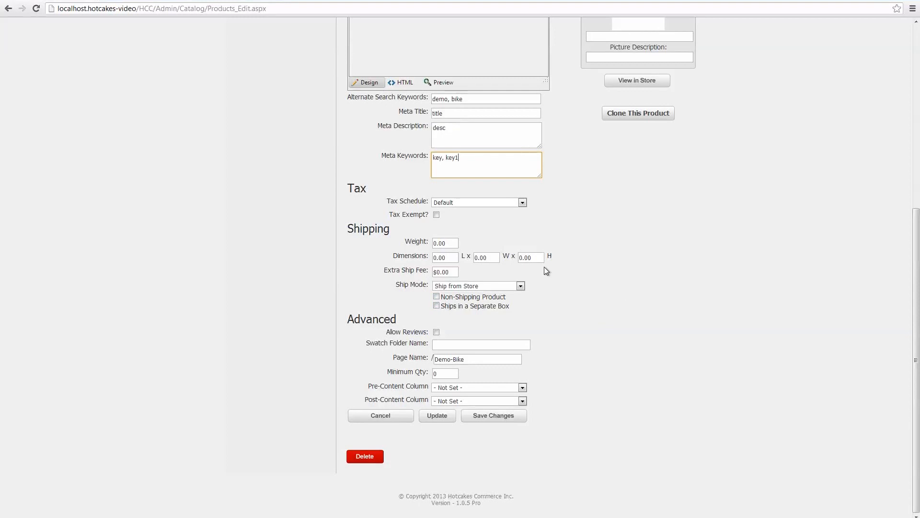
pyautogui.click(437, 416)
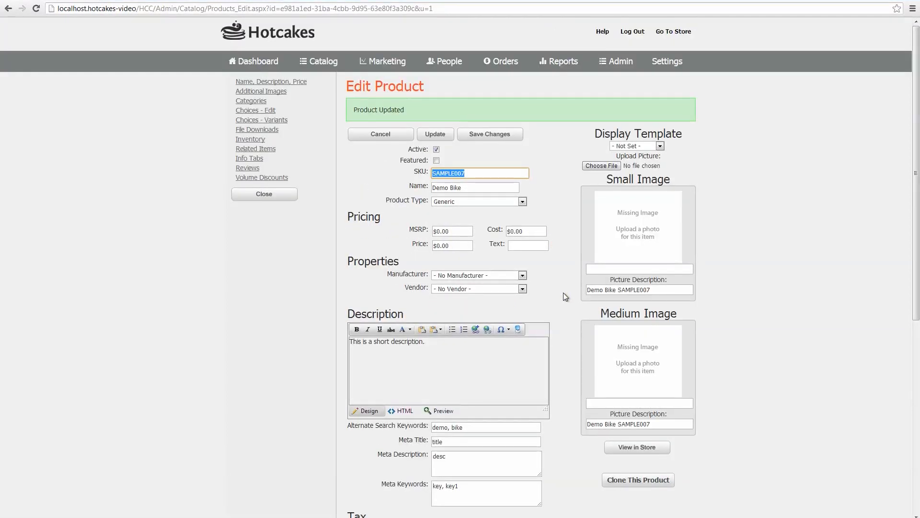
# Step: Upload waterfall.png from the Desktop Files folder as the Demo Bike's picture and save the product
pyautogui.click(605, 166)
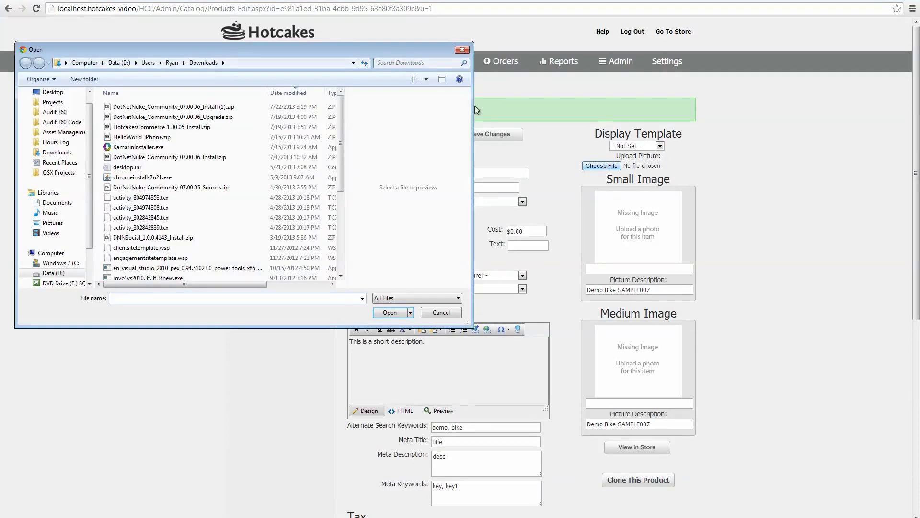
pyautogui.click(53, 92)
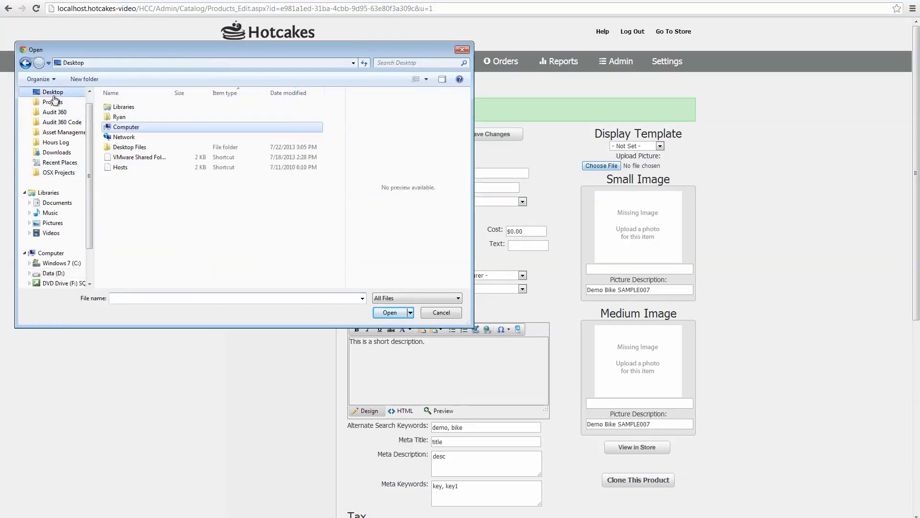
pyautogui.click(125, 127)
pyautogui.doubleClick(130, 147)
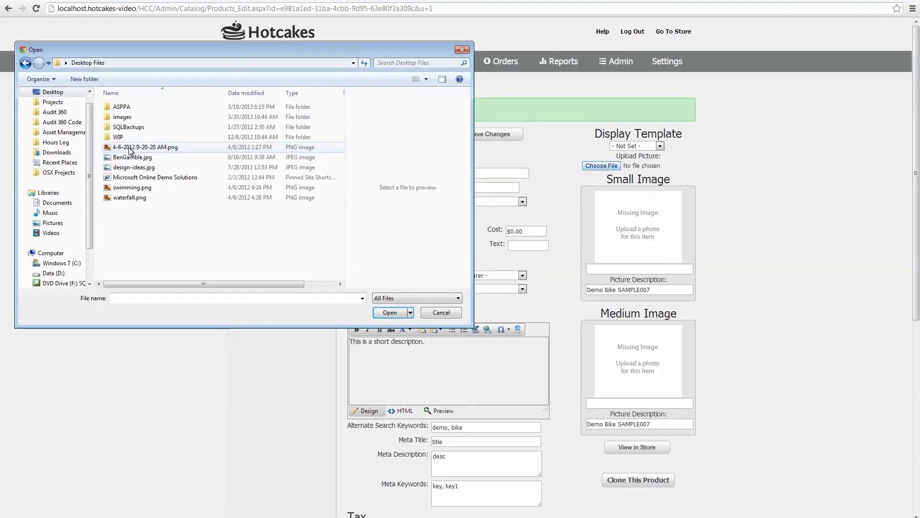
pyautogui.doubleClick(126, 117)
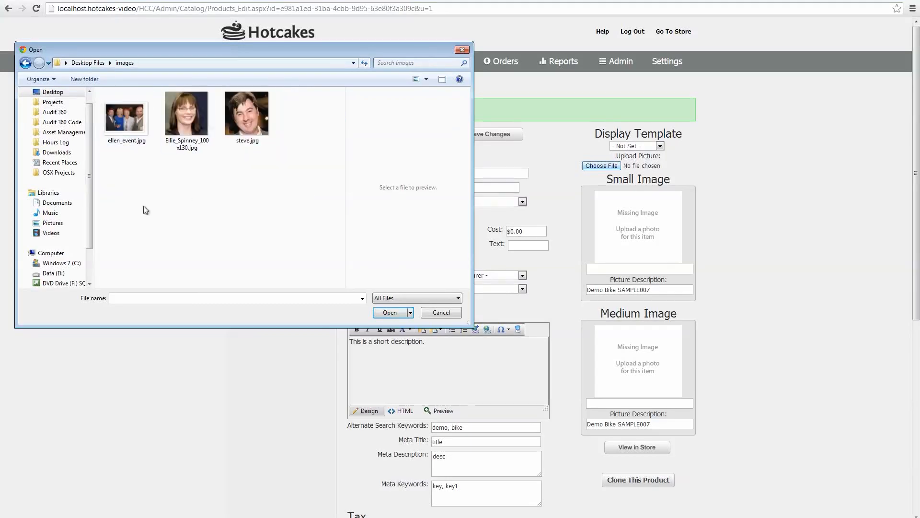
pyautogui.press('BackSpace')
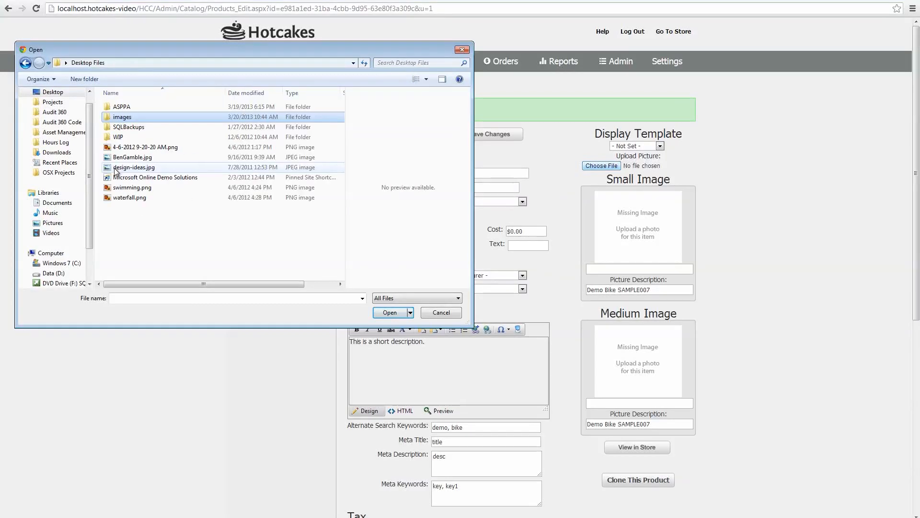
pyautogui.doubleClick(133, 199)
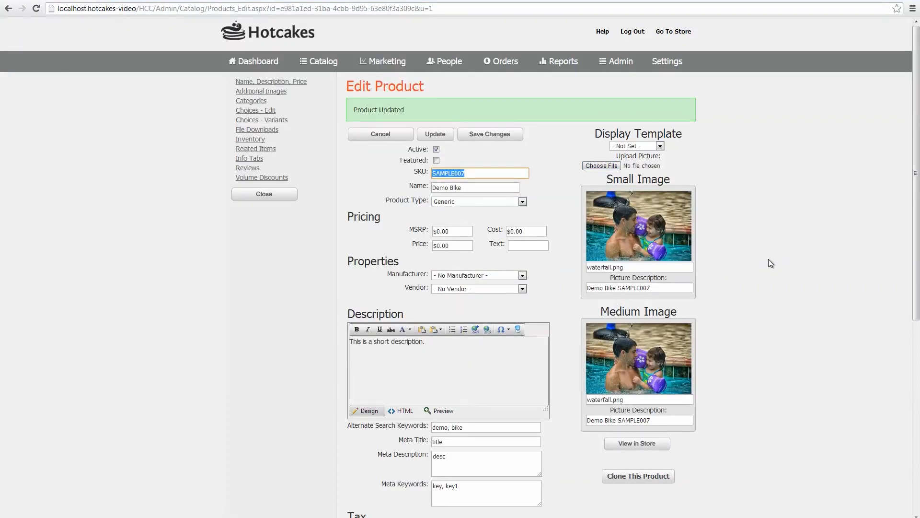
pyautogui.scroll(-7, 771, 264)
pyautogui.scroll(3, 771, 264)
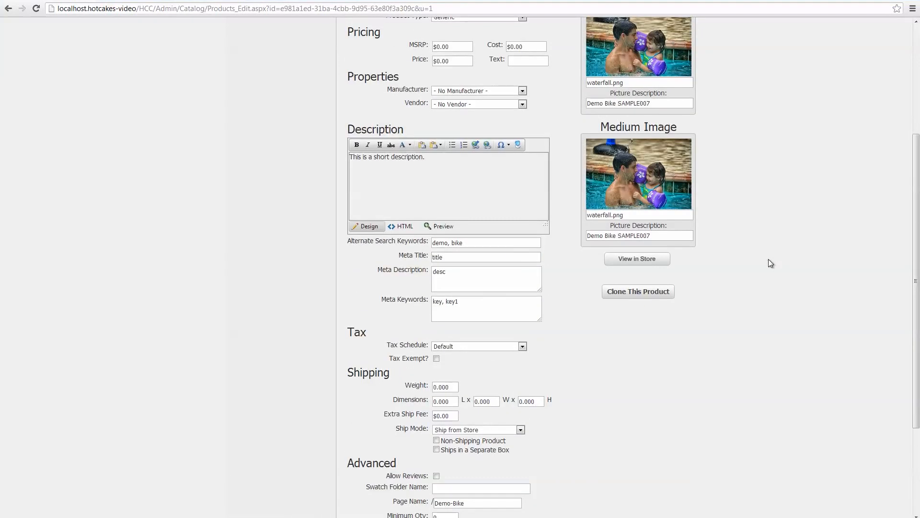
pyautogui.scroll(3, 769, 260)
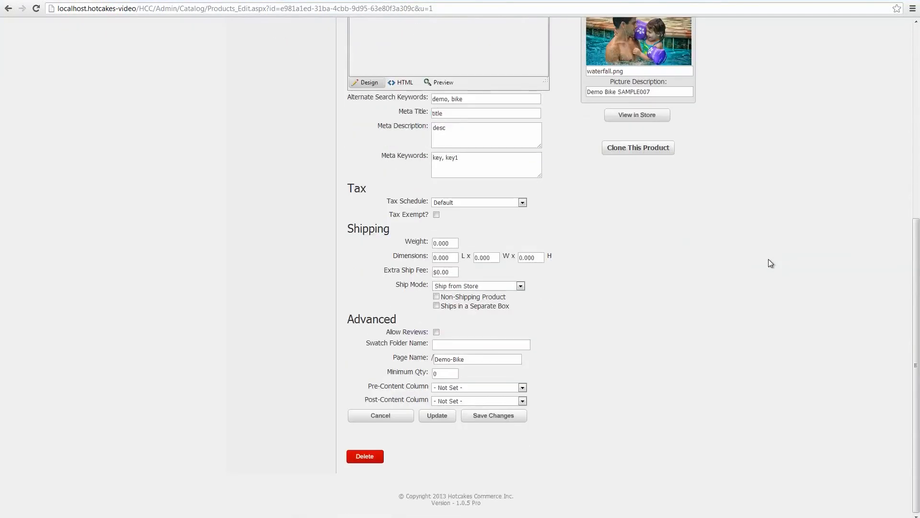
pyautogui.click(493, 416)
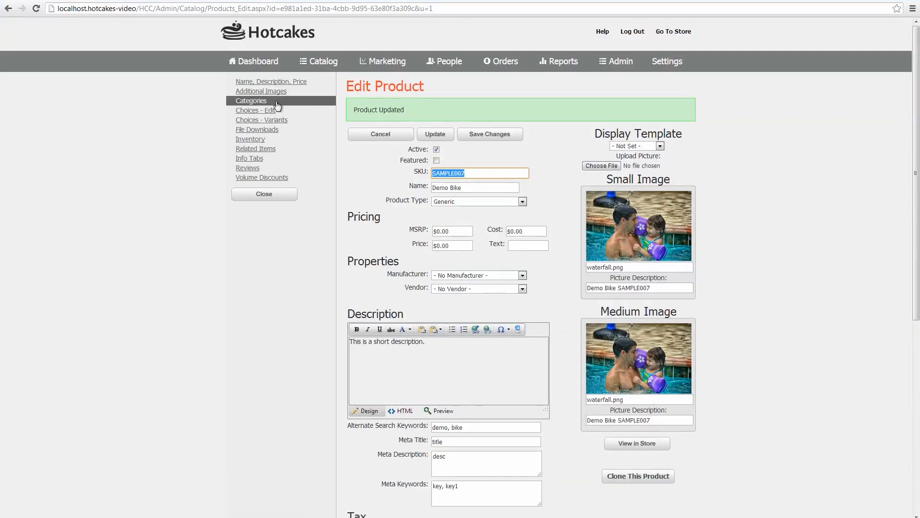
# Step: Assign the Demo Bike to the Sample Products and Demo Category categories and save the changes
pyautogui.click(240, 103)
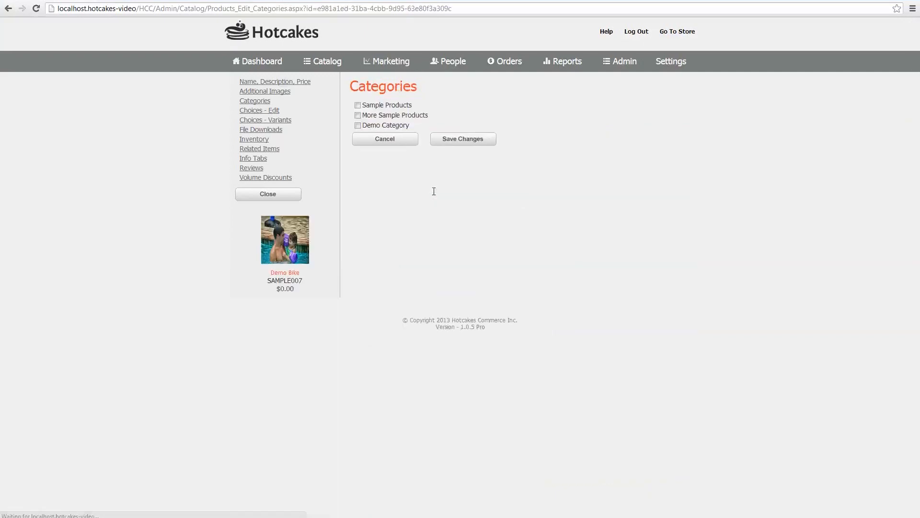
pyautogui.click(357, 105)
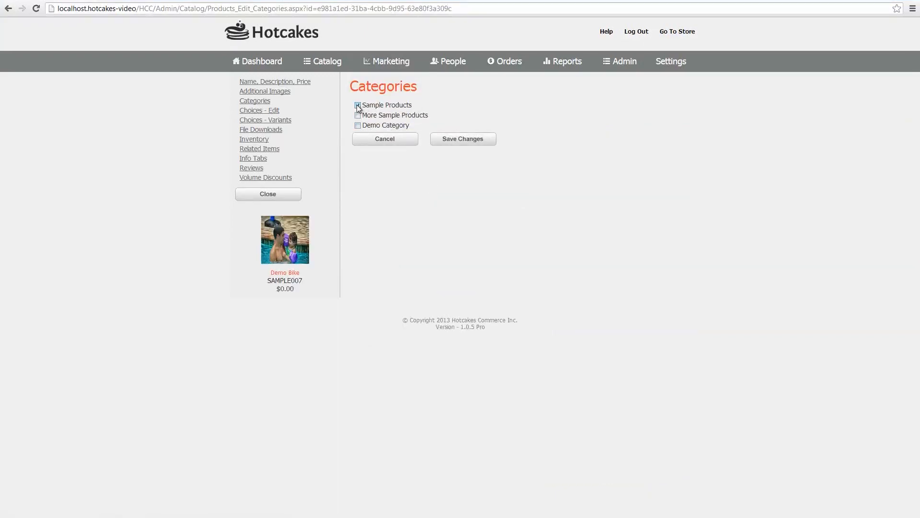
pyautogui.click(358, 125)
pyautogui.click(456, 140)
# Step: Go to the storefront and look through the full product listing in the HotcakesStore category viewer
pyautogui.click(685, 33)
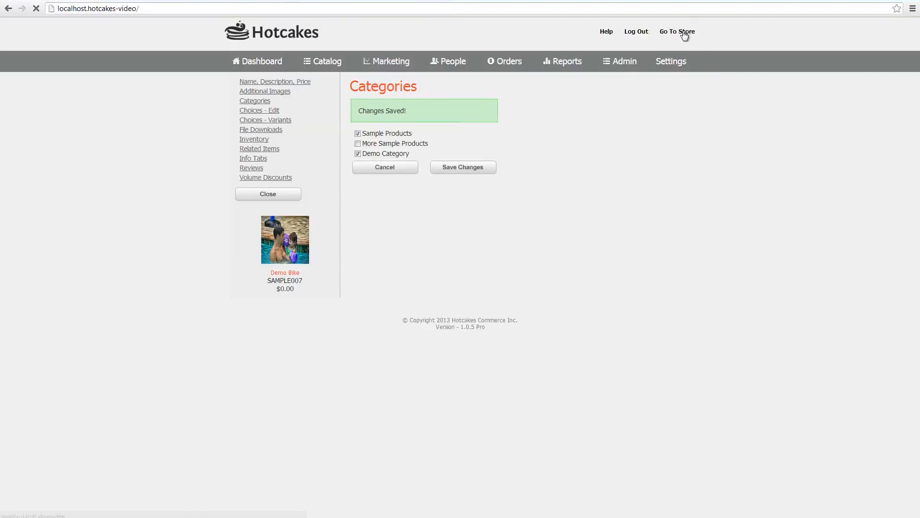
pyautogui.click(661, 117)
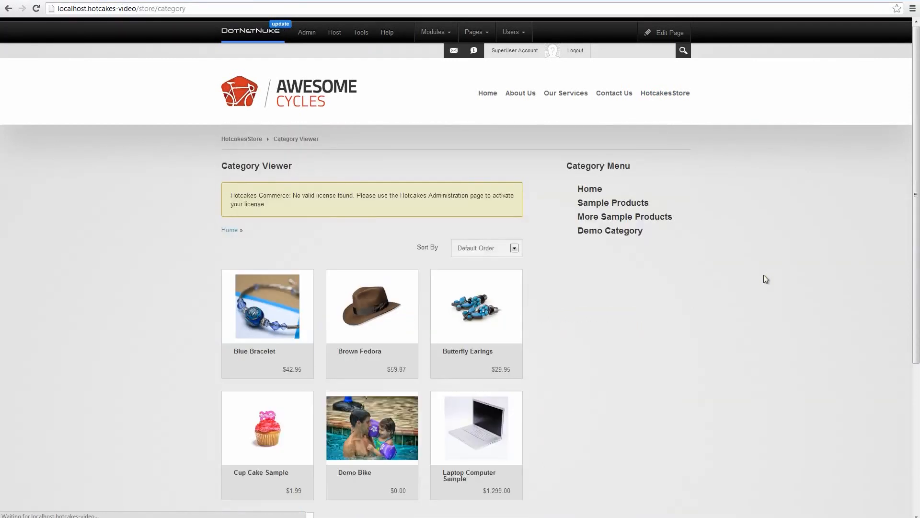
pyautogui.scroll(-2, 659, 350)
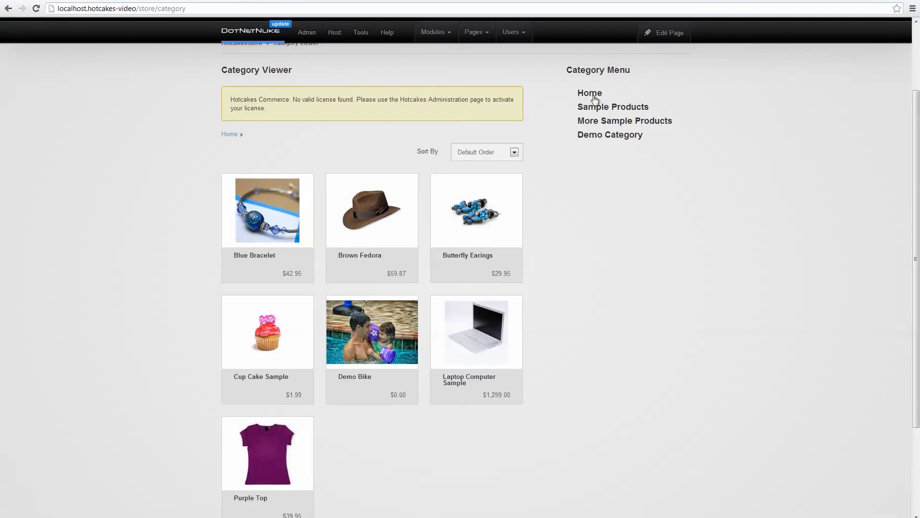
# Step: View the Sample Products and Demo Category listings in the store and return to the home page
pyautogui.click(610, 107)
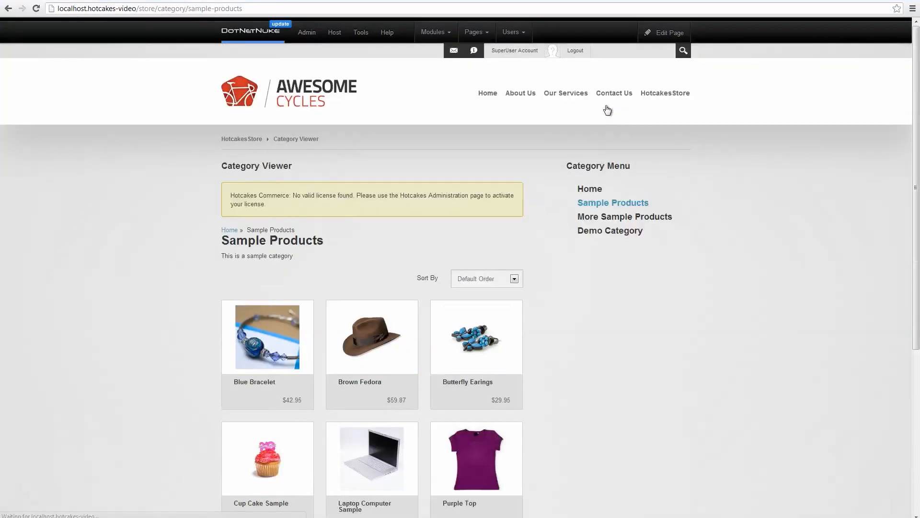
pyautogui.click(600, 233)
pyautogui.click(591, 191)
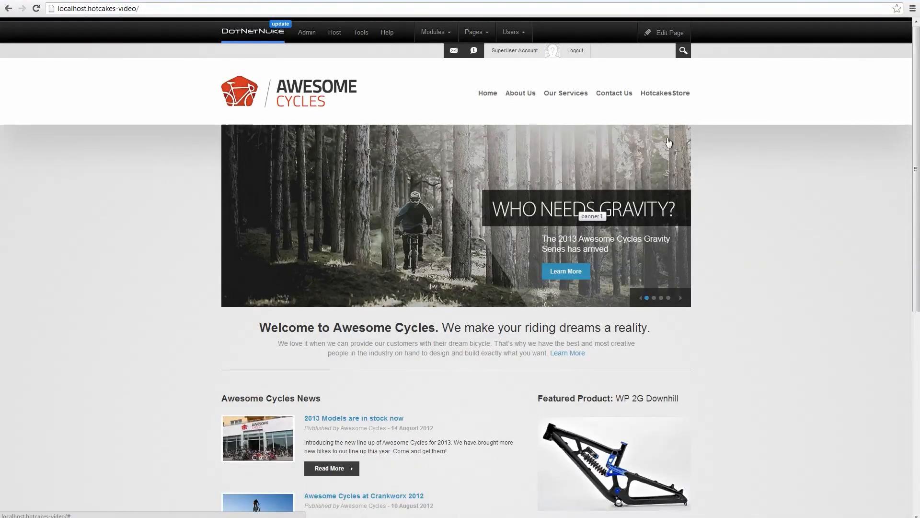
# Step: Reopen the store's product listing and view the Demo Bike page followed by the Brown Fedora page
pyautogui.moveTo(657, 93)
pyautogui.click(654, 116)
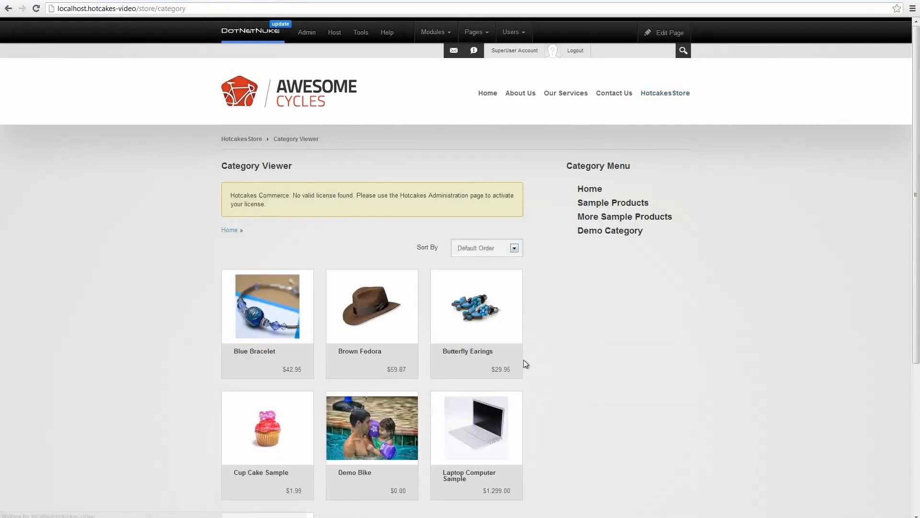
pyautogui.scroll(-1, 524, 359)
pyautogui.click(392, 376)
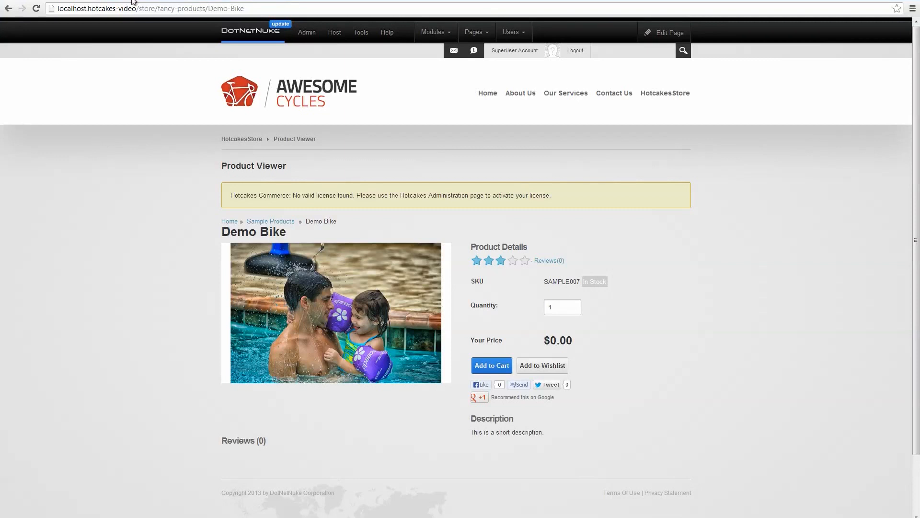
pyautogui.click(8, 8)
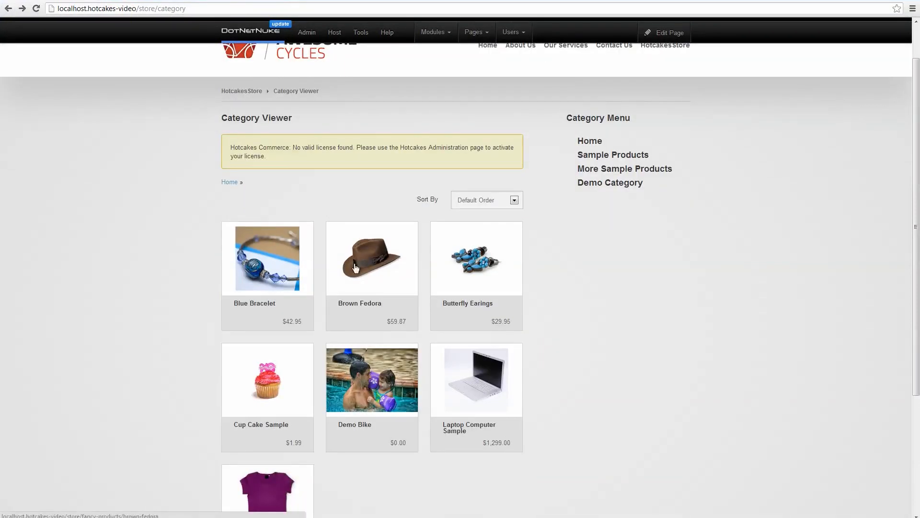
pyautogui.click(355, 267)
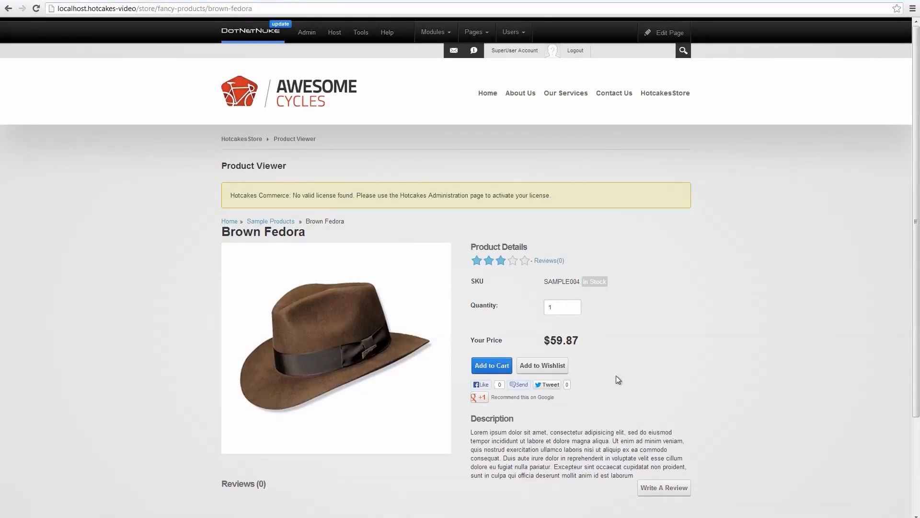